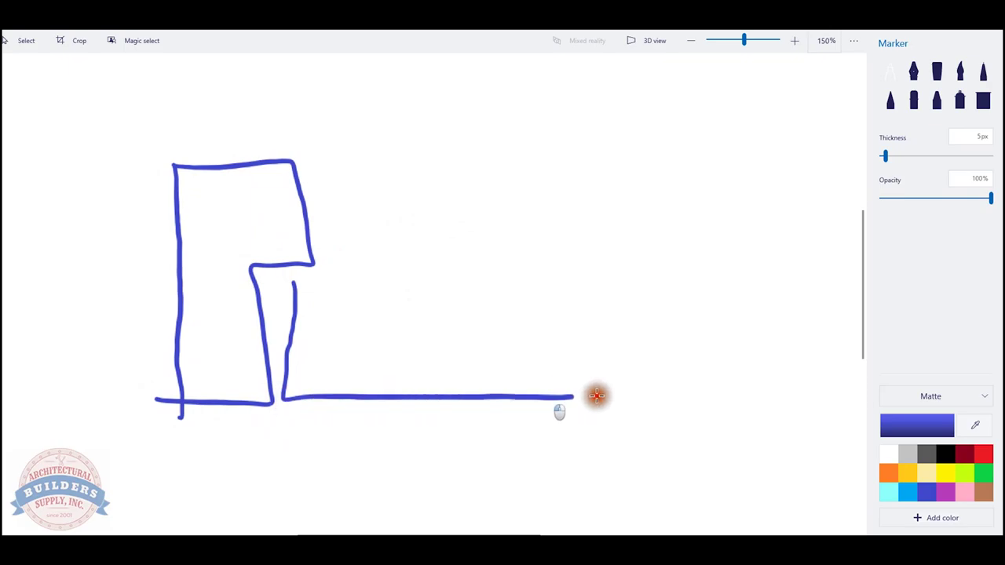
# Step: Draw the upper edge of the door beside the frame profile and a downward swing arrow from the door's lower edge
pyautogui.moveTo(296, 284); pyautogui.dragTo(755, 306)
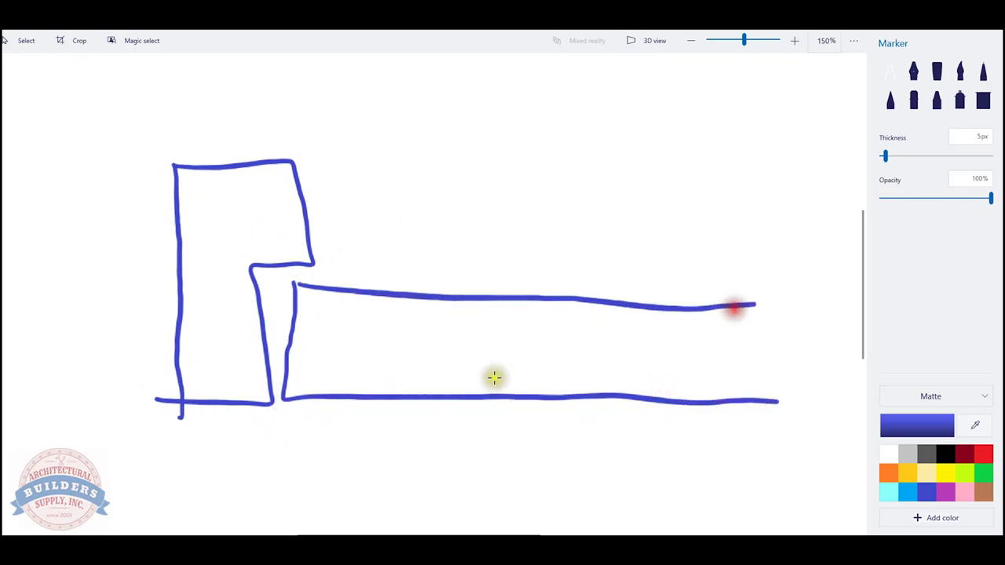
pyautogui.moveTo(446, 389)
pyautogui.mouseDown()
pyautogui.moveTo(466, 508)
pyautogui.moveTo(493, 459)
pyautogui.mouseUp()
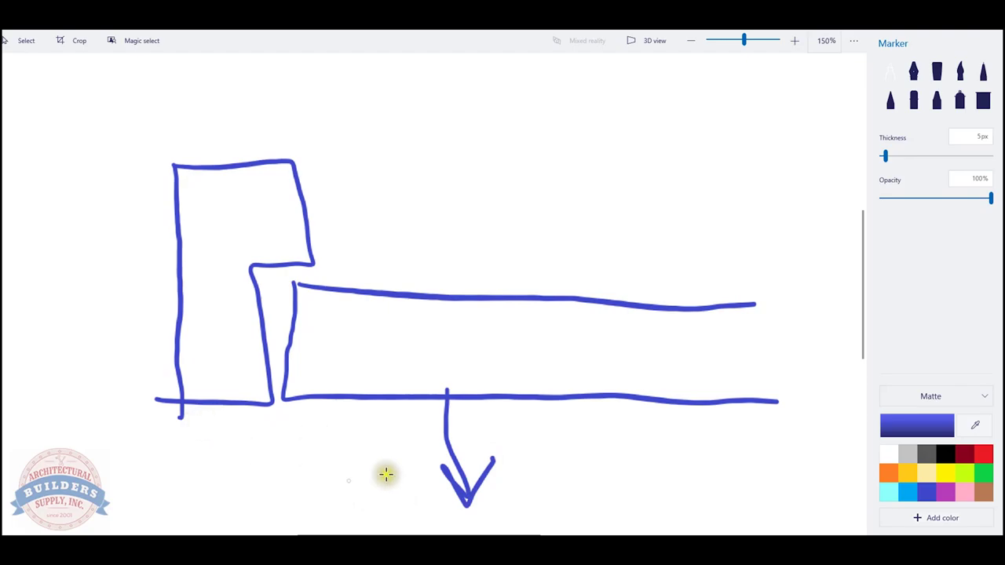
# Step: Label the swing arrow IN and sketch a strike on the frame with a surface-mounted lock on the door's lower face
pyautogui.moveTo(568, 474)
pyautogui.mouseDown()
pyautogui.moveTo(567, 490)
pyautogui.moveTo(593, 492)
pyautogui.moveTo(595, 470)
pyautogui.mouseUp()
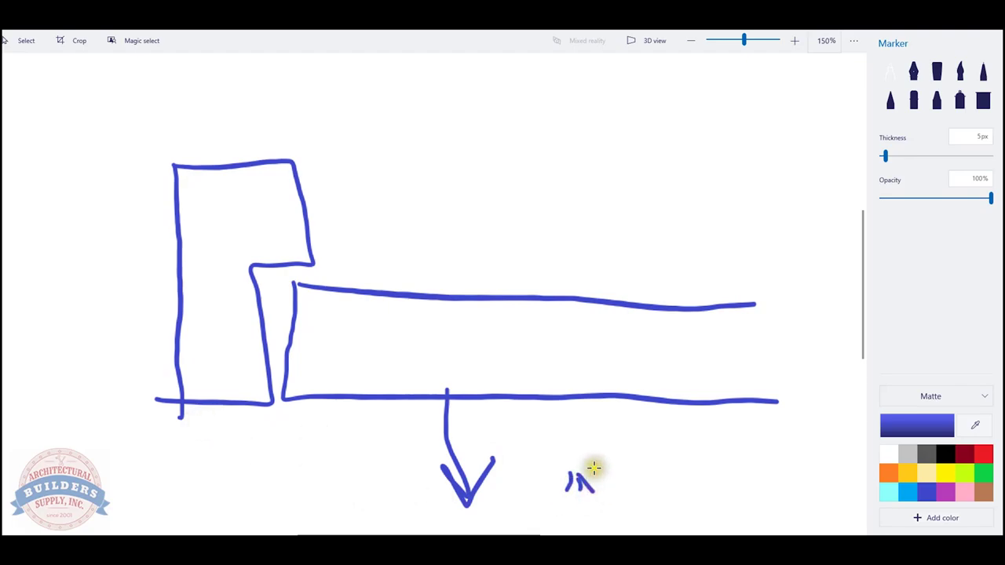
pyautogui.moveTo(265, 349)
pyautogui.mouseDown()
pyautogui.moveTo(262, 399)
pyautogui.moveTo(233, 399)
pyautogui.moveTo(257, 438)
pyautogui.moveTo(285, 419)
pyautogui.moveTo(271, 403)
pyautogui.mouseUp()
pyautogui.hotkey('ctrl', 'z')
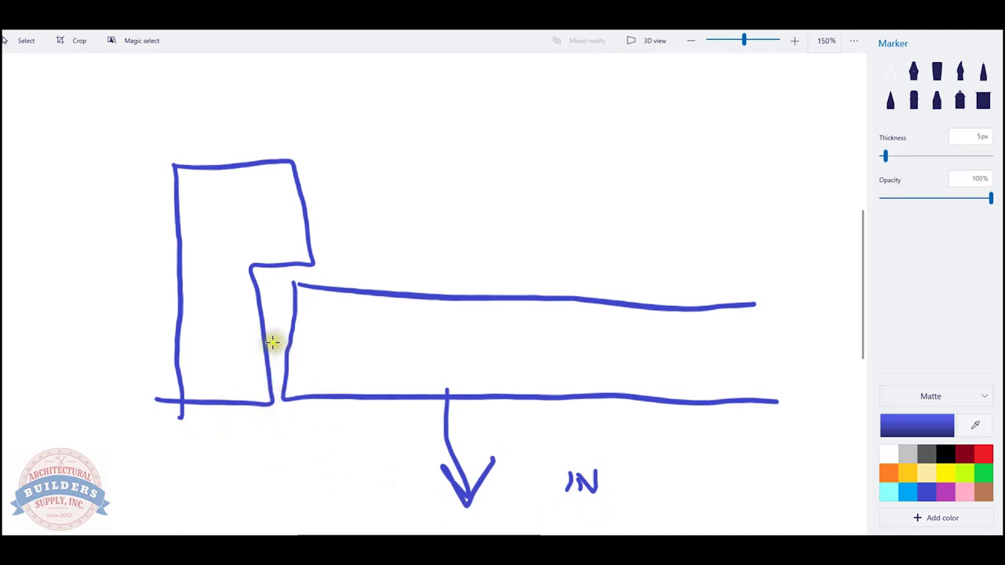
pyautogui.moveTo(262, 339)
pyautogui.mouseDown()
pyautogui.moveTo(237, 442)
pyautogui.moveTo(278, 442)
pyautogui.moveTo(259, 341)
pyautogui.mouseUp()
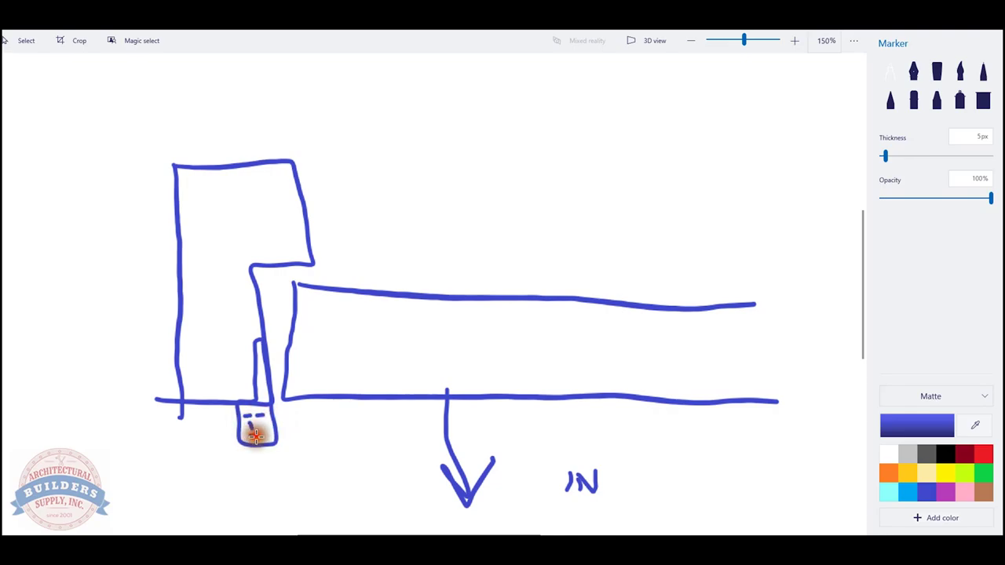
pyautogui.moveTo(276, 432)
pyautogui.mouseDown()
pyautogui.moveTo(302, 432)
pyautogui.moveTo(286, 413)
pyautogui.moveTo(299, 412)
pyautogui.moveTo(301, 456)
pyautogui.moveTo(386, 458)
pyautogui.moveTo(395, 393)
pyautogui.mouseUp()
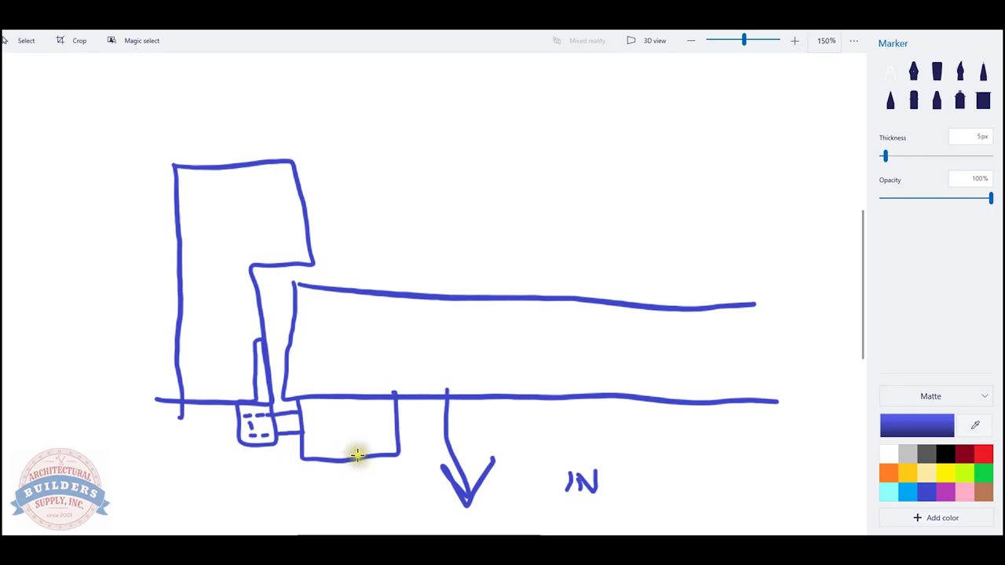
pyautogui.moveTo(359, 457)
pyautogui.mouseDown()
pyautogui.moveTo(363, 474)
pyautogui.moveTo(376, 474)
pyautogui.moveTo(354, 462)
pyautogui.mouseUp()
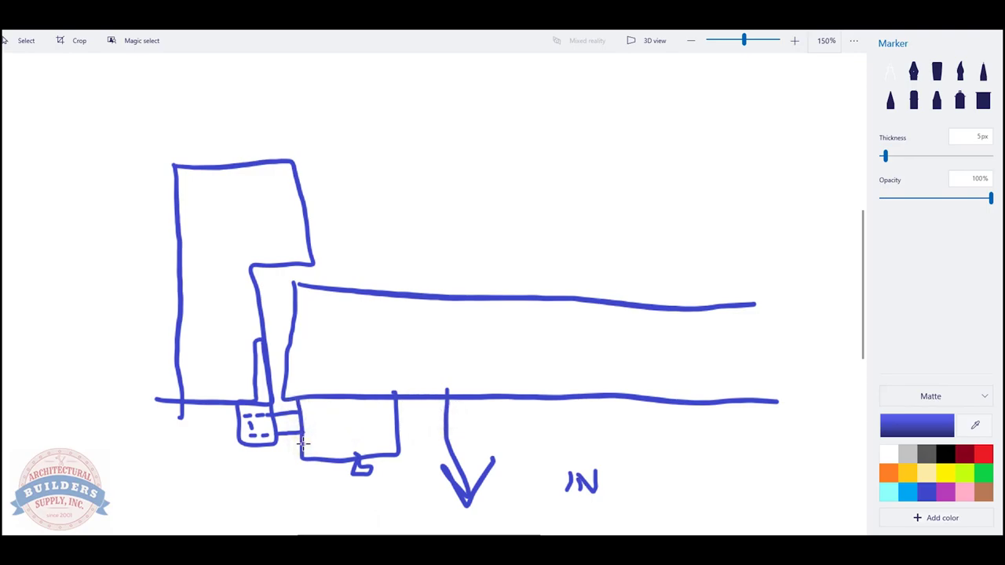
# Step: Undo the sketched lock and strike along with the IN label
pyautogui.hotkey('ctrl', 'z')
pyautogui.hotkey('ctrl', 'z')
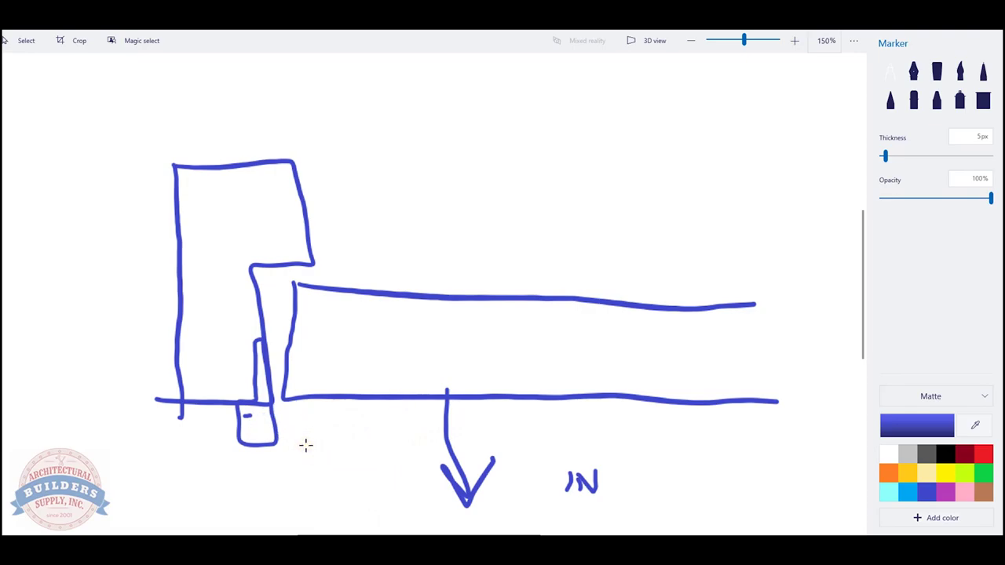
pyautogui.hotkey('ctrl', 'z')
pyautogui.hotkey('ctrl', 'z')
pyautogui.hotkey('ctrl', 'z')
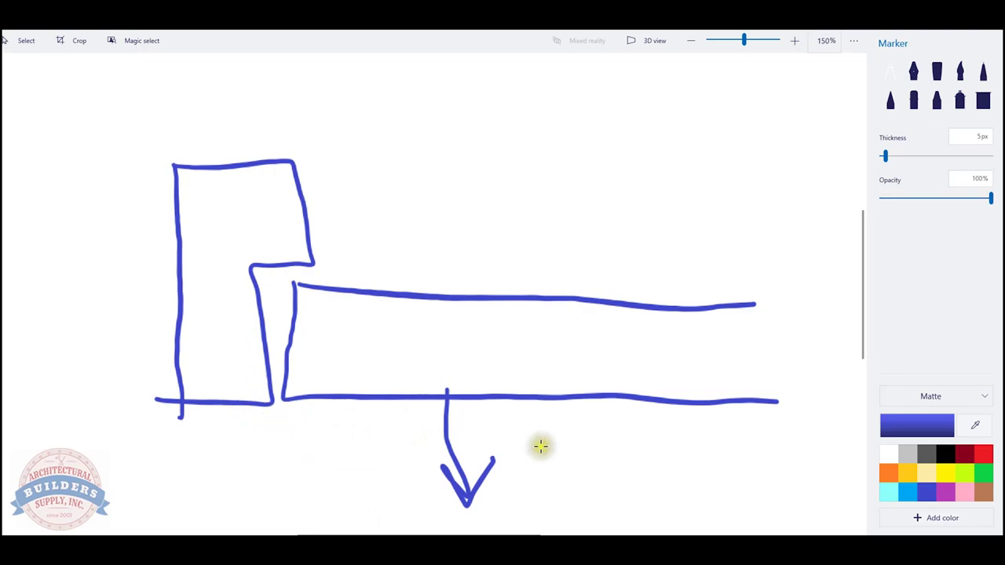
# Step: Label the swing arrow OUT and sketch a thumbturn lock on the door's upper face with its strike on the frame's outer face
pyautogui.moveTo(539, 447)
pyautogui.mouseDown()
pyautogui.moveTo(534, 460)
pyautogui.moveTo(582, 450)
pyautogui.moveTo(597, 481)
pyautogui.moveTo(624, 436)
pyautogui.mouseUp()
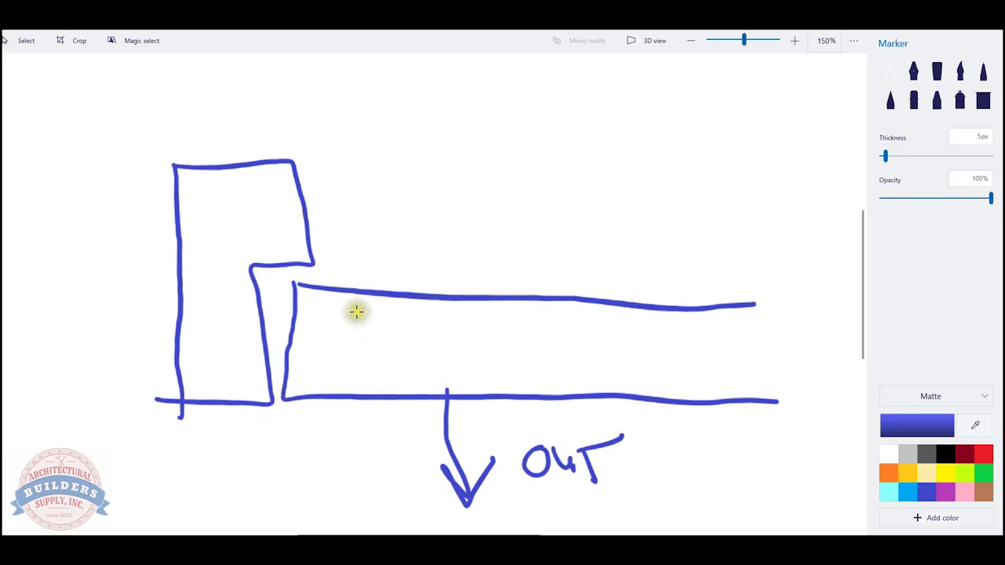
pyautogui.moveTo(344, 289)
pyautogui.mouseDown()
pyautogui.moveTo(340, 241)
pyautogui.moveTo(406, 240)
pyautogui.moveTo(460, 253)
pyautogui.moveTo(461, 293)
pyautogui.mouseUp()
pyautogui.moveTo(363, 242)
pyautogui.mouseDown()
pyautogui.moveTo(364, 228)
pyautogui.moveTo(382, 224)
pyautogui.moveTo(364, 239)
pyautogui.mouseUp()
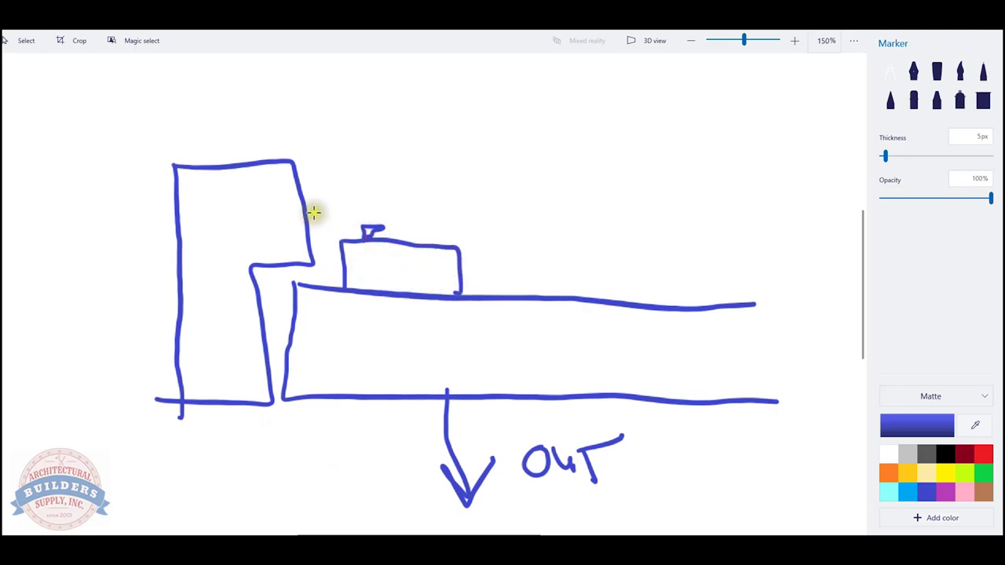
pyautogui.moveTo(305, 209)
pyautogui.mouseDown()
pyautogui.moveTo(330, 213)
pyautogui.moveTo(328, 236)
pyautogui.moveTo(299, 199)
pyautogui.moveTo(316, 227)
pyautogui.moveTo(305, 235)
pyautogui.mouseUp()
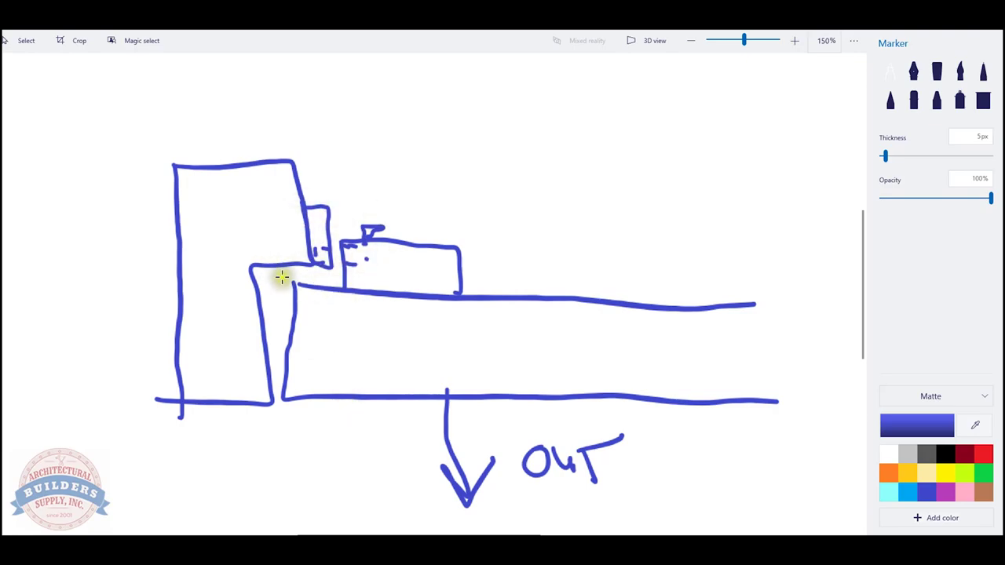
pyautogui.moveTo(253, 340)
pyautogui.mouseDown()
pyautogui.moveTo(230, 397)
pyautogui.moveTo(270, 453)
pyautogui.moveTo(276, 386)
pyautogui.moveTo(254, 342)
pyautogui.mouseUp()
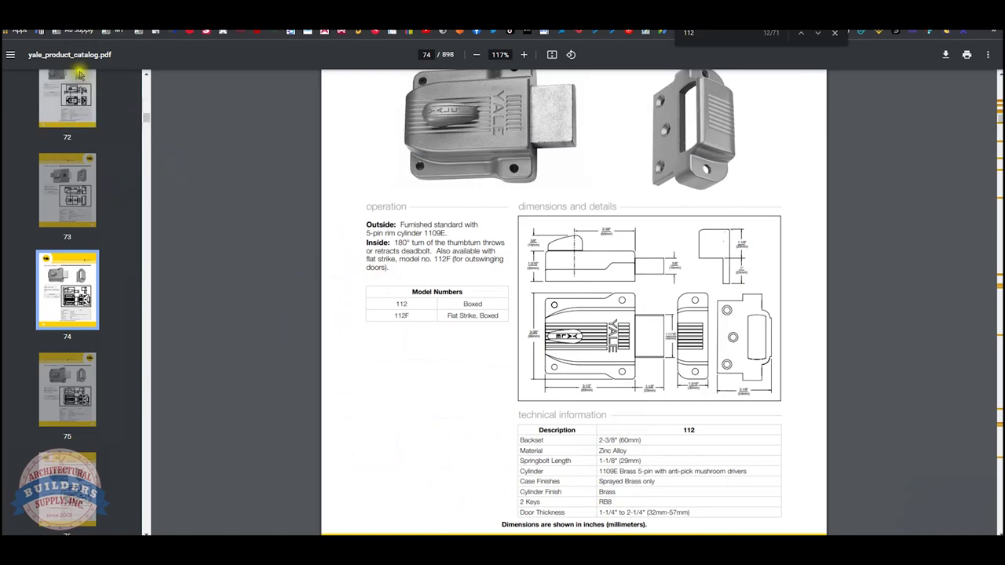
# Step: Examine the Yale catalog pages from the heavy-duty latchbolt 112 through the auxiliary rim lock components
pyautogui.scroll(1, 492, 246)
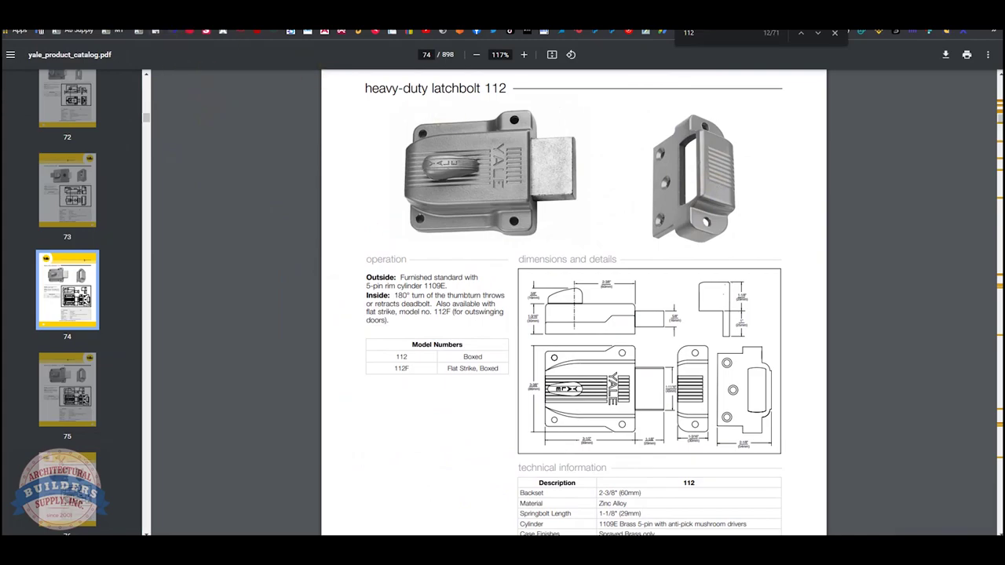
pyautogui.scroll(-8, 563, 289)
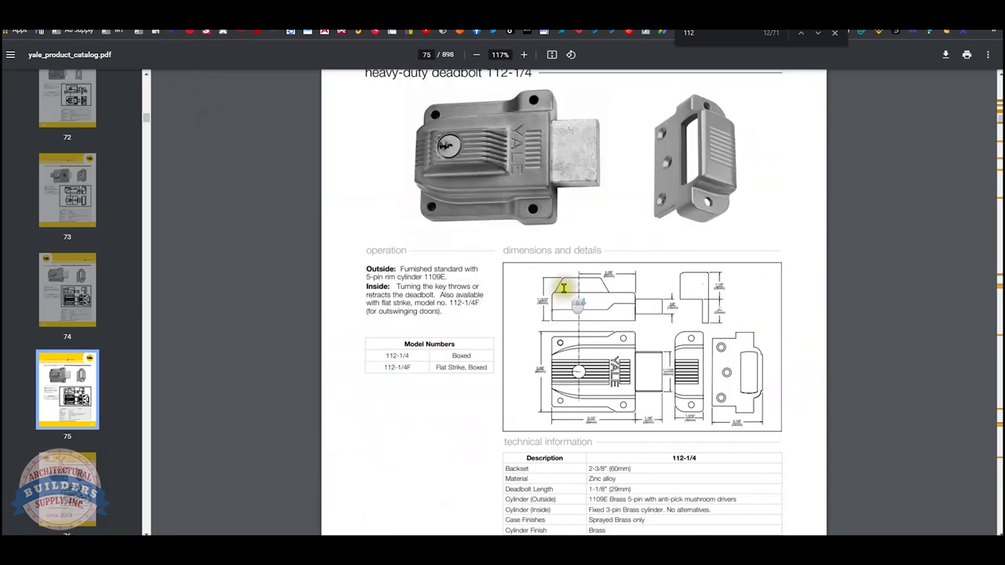
pyautogui.scroll(-12, 562, 289)
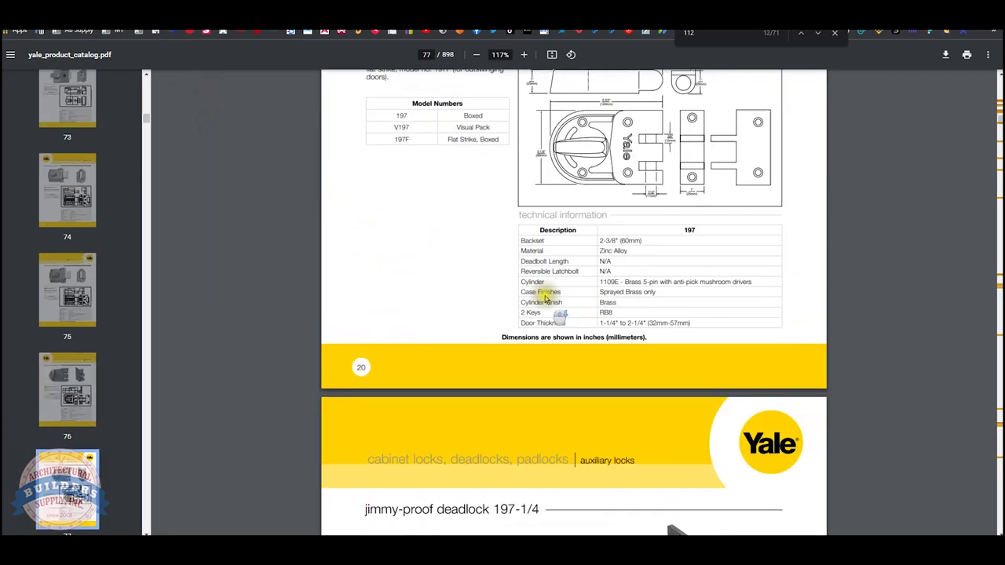
pyautogui.scroll(-12, 545, 299)
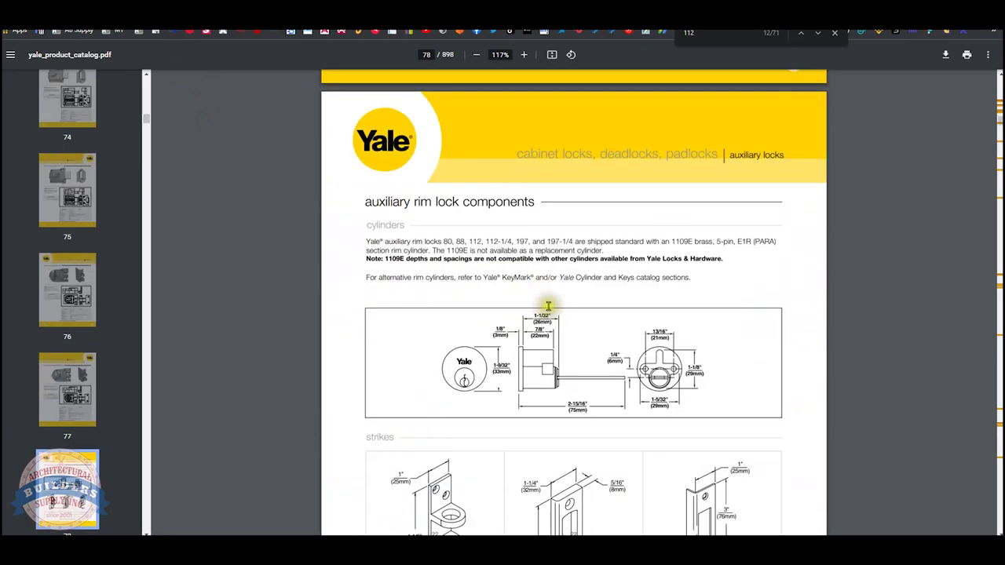
pyautogui.scroll(-3, 548, 305)
# Step: Review the auxiliary lock pages backwards from the jimmy-proof deadlocks through latchlocks 88 and 80 to the padlock chains
pyautogui.scroll(14, 541, 302)
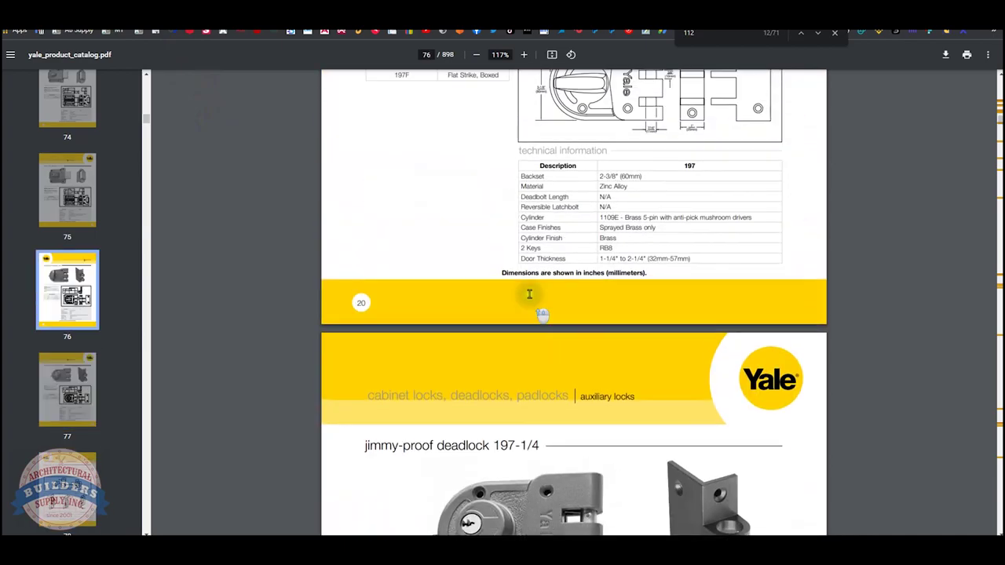
pyautogui.scroll(20, 529, 294)
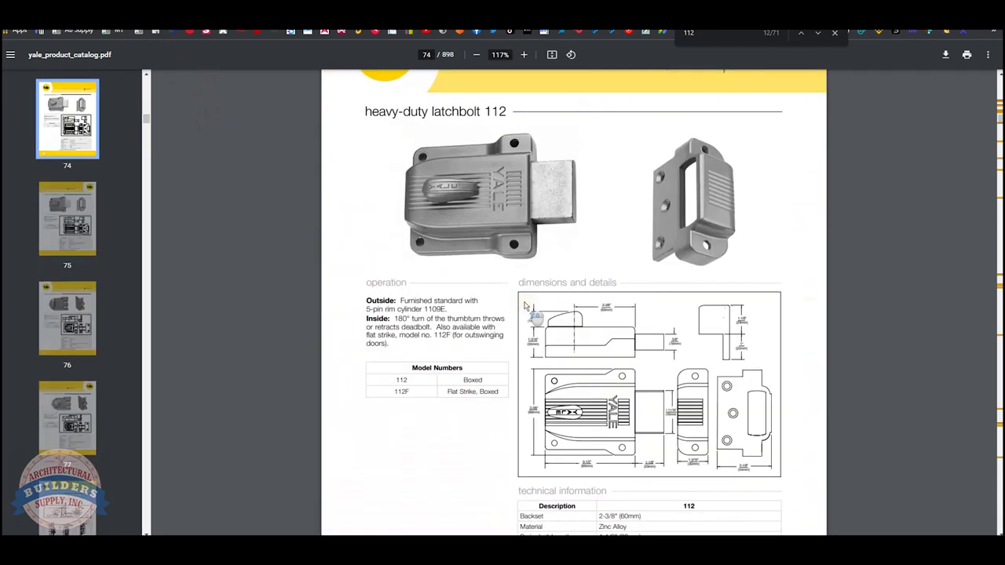
pyautogui.scroll(1, 524, 303)
pyautogui.scroll(12, 524, 294)
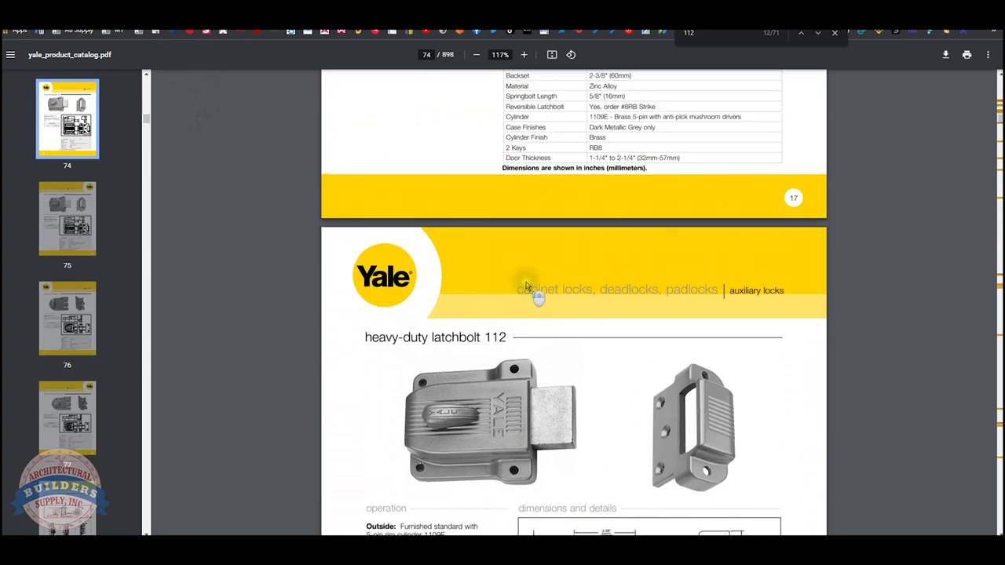
pyautogui.scroll(15, 528, 286)
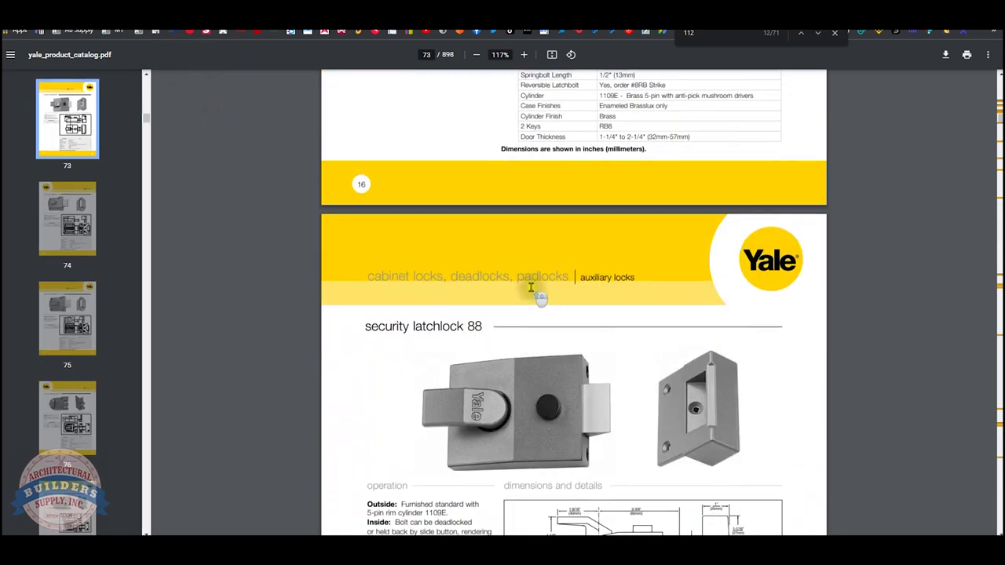
pyautogui.scroll(8, 526, 292)
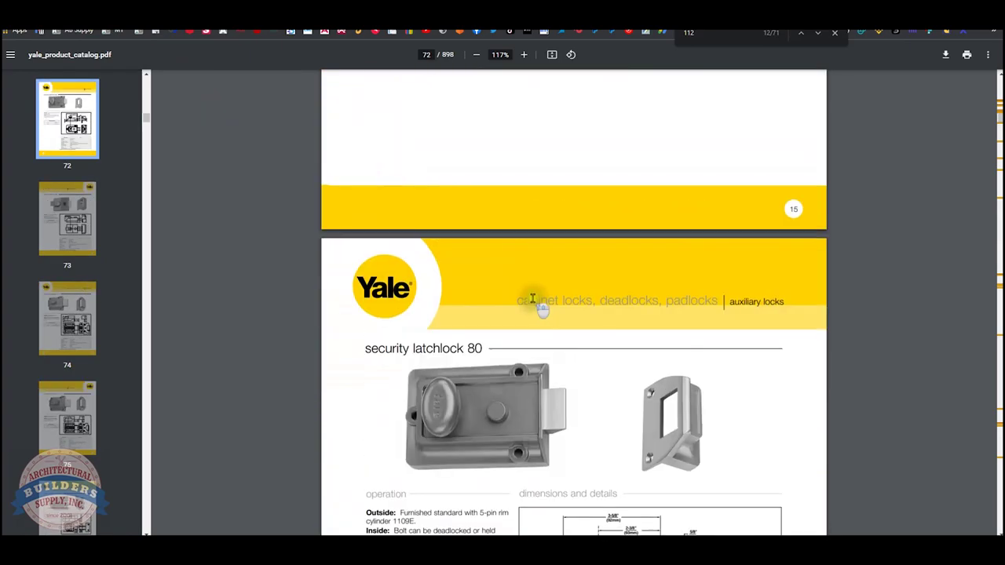
pyautogui.scroll(3, 511, 295)
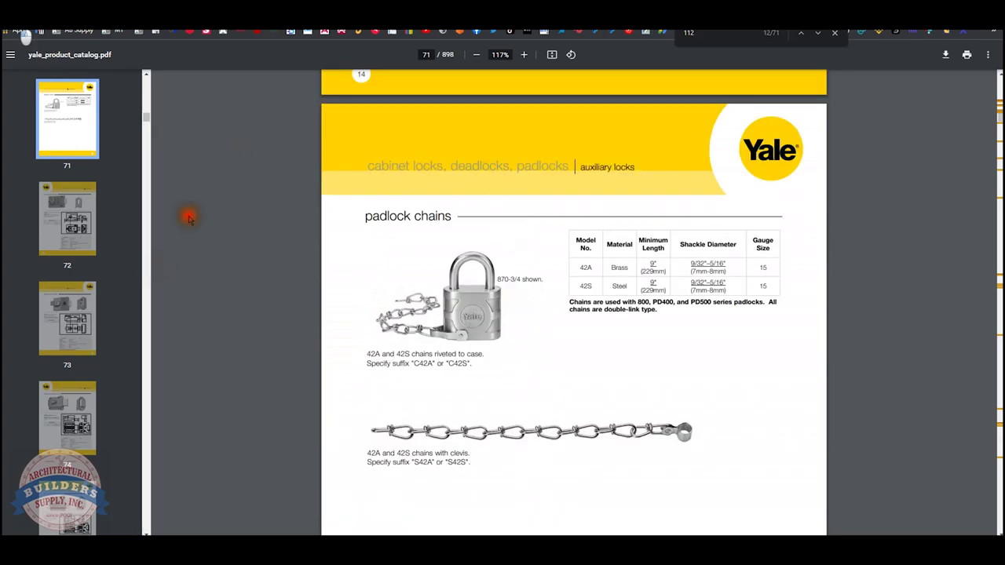
# Step: Switch to the customer's Gmail message, enlarge its lock table and review the rooms and lock quantities by deadbolt type
pyautogui.hotkey('ctrl', 'Tab')
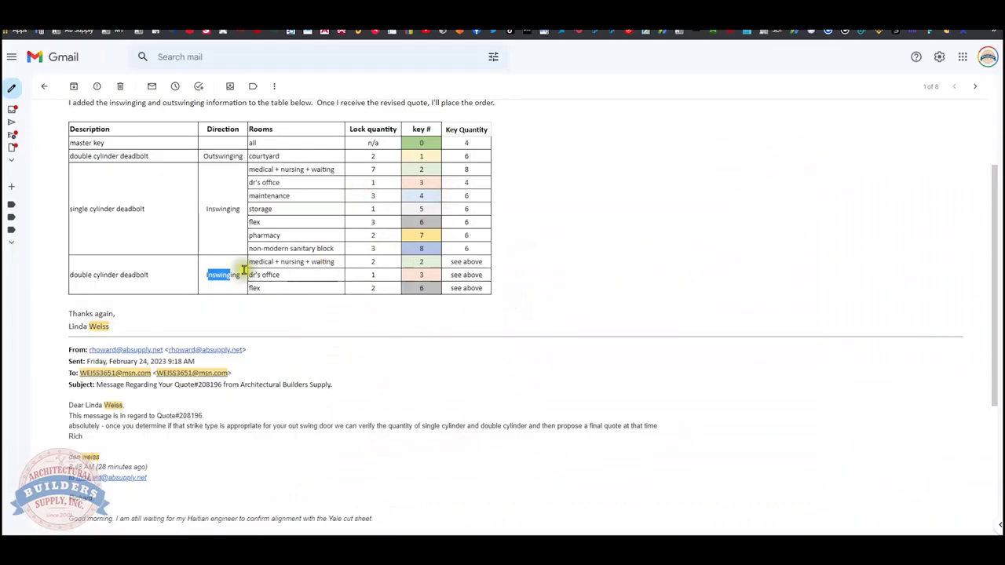
pyautogui.scroll(2, 173, 265)
pyautogui.hotkey('ctrl', '+')
pyautogui.hotkey('ctrl', '+')
pyautogui.hotkey('ctrl', '+')
pyautogui.hotkey('ctrl', '+')
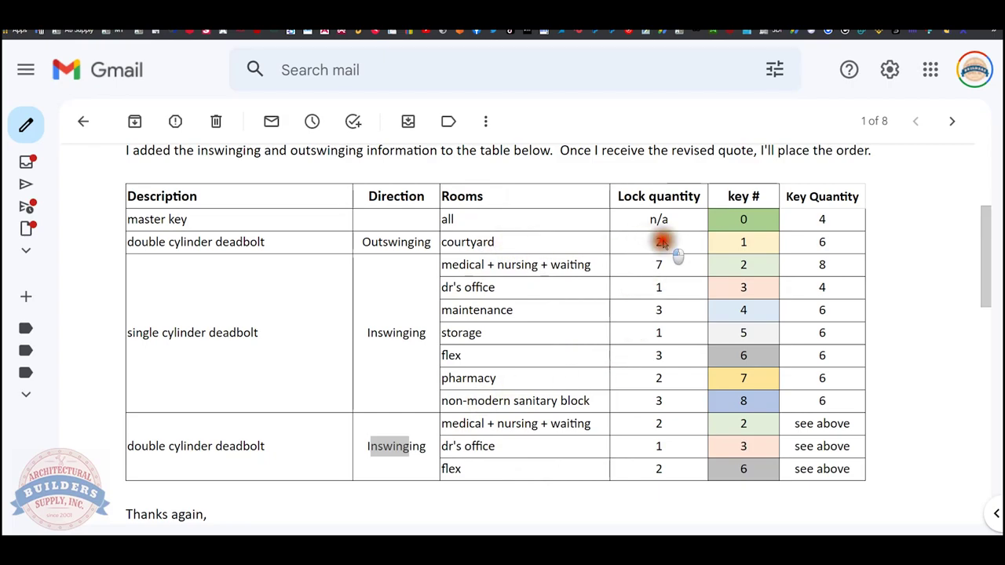
pyautogui.doubleClick(444, 241)
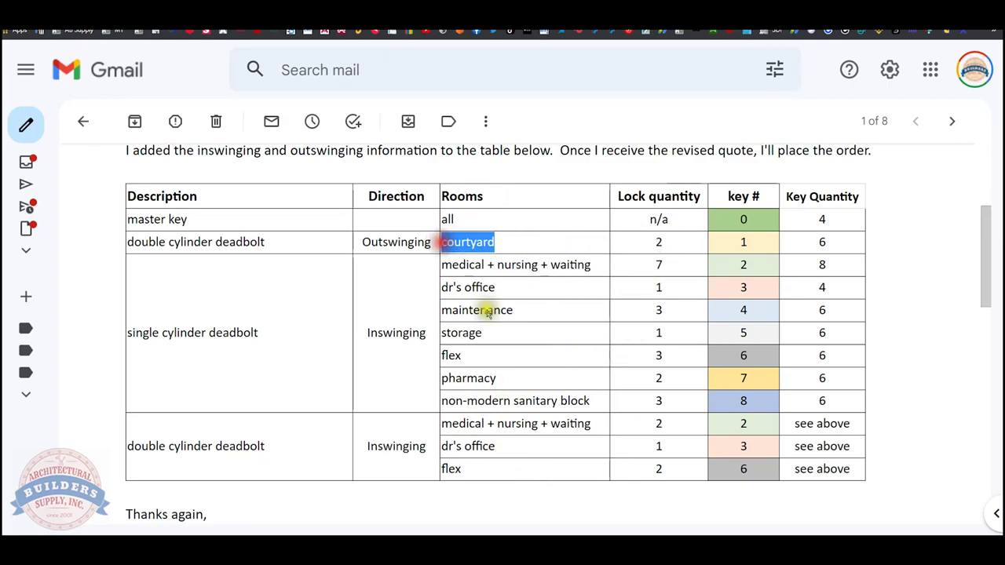
pyautogui.moveTo(628, 265); pyautogui.dragTo(442, 265)
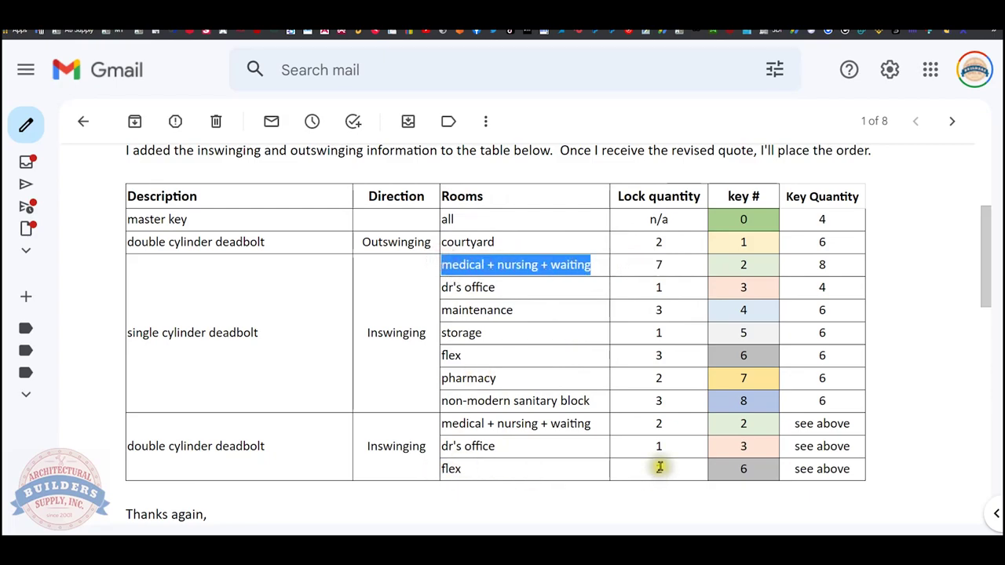
pyautogui.moveTo(633, 466); pyautogui.dragTo(474, 446)
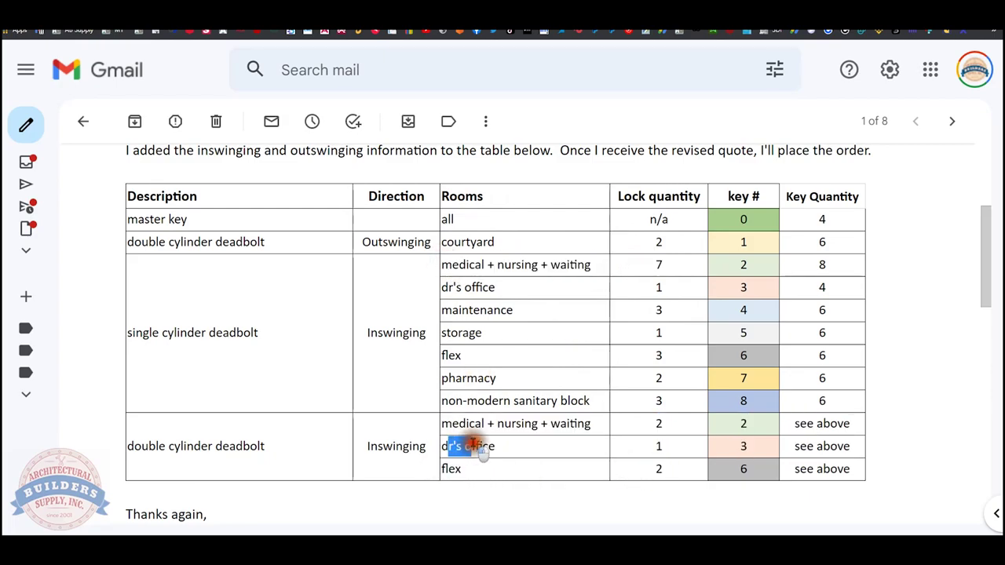
pyautogui.moveTo(635, 445); pyautogui.dragTo(674, 449)
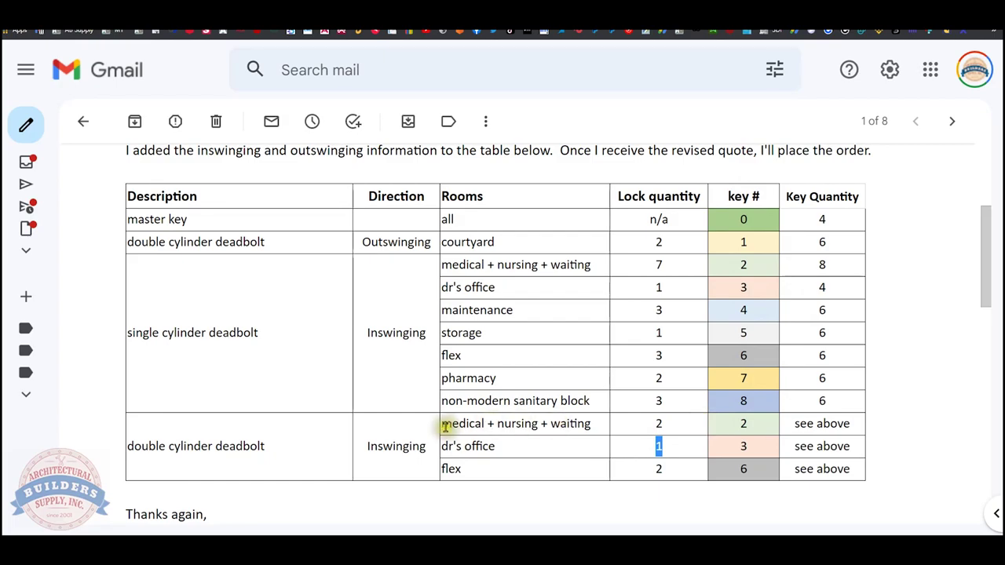
# Step: Compare the key numbers of the double cylinder medical, dr's office and flex rooms with their single cylinder rows
pyautogui.moveTo(456, 426); pyautogui.dragTo(593, 424)
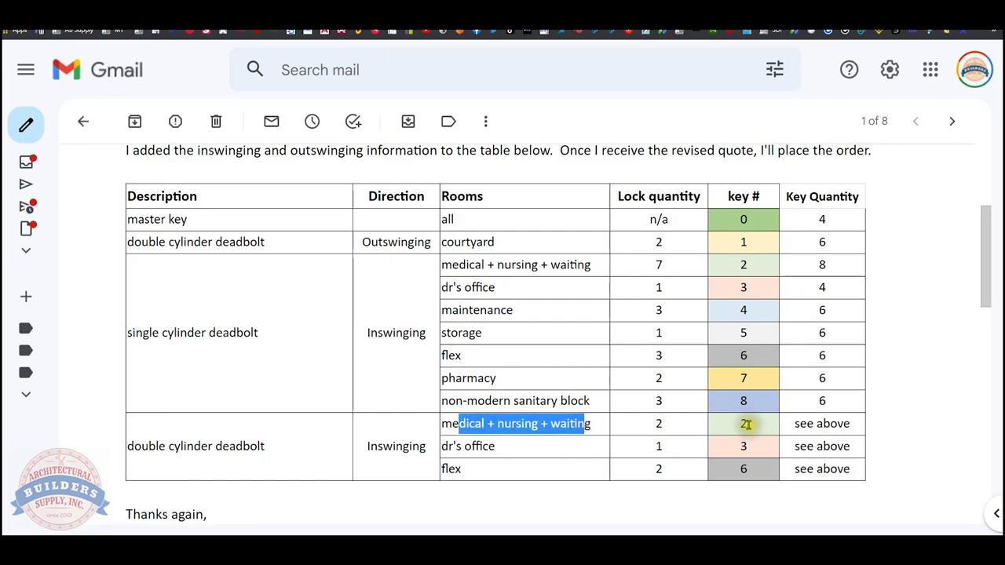
pyautogui.click(746, 424)
pyautogui.doubleClick(744, 265)
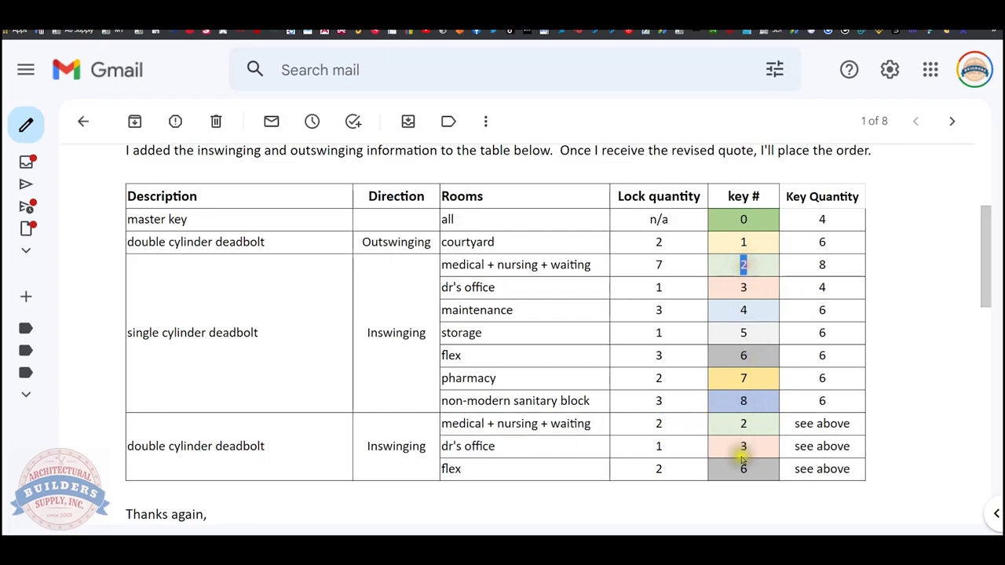
pyautogui.click(746, 290)
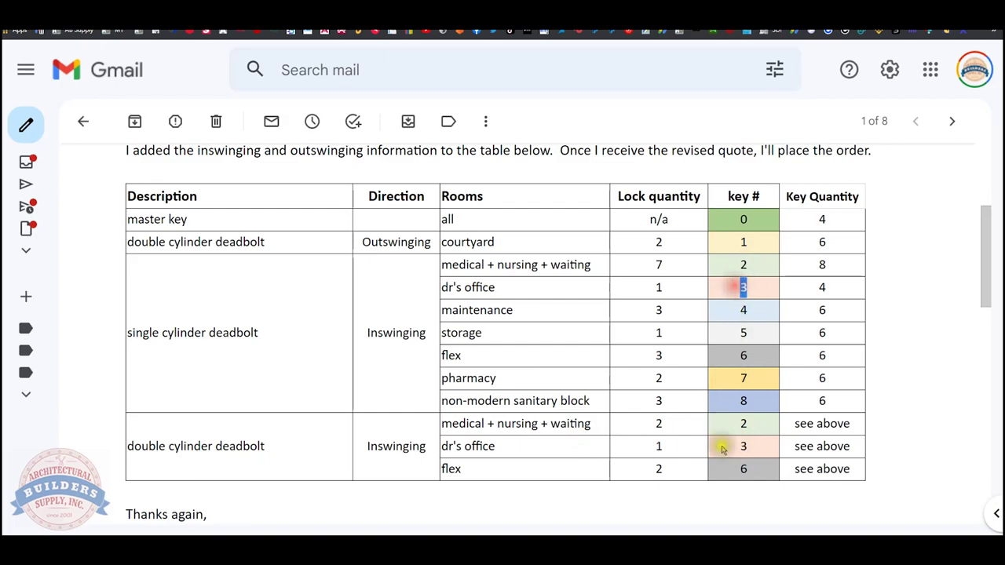
pyautogui.click(742, 469)
pyautogui.doubleClick(744, 355)
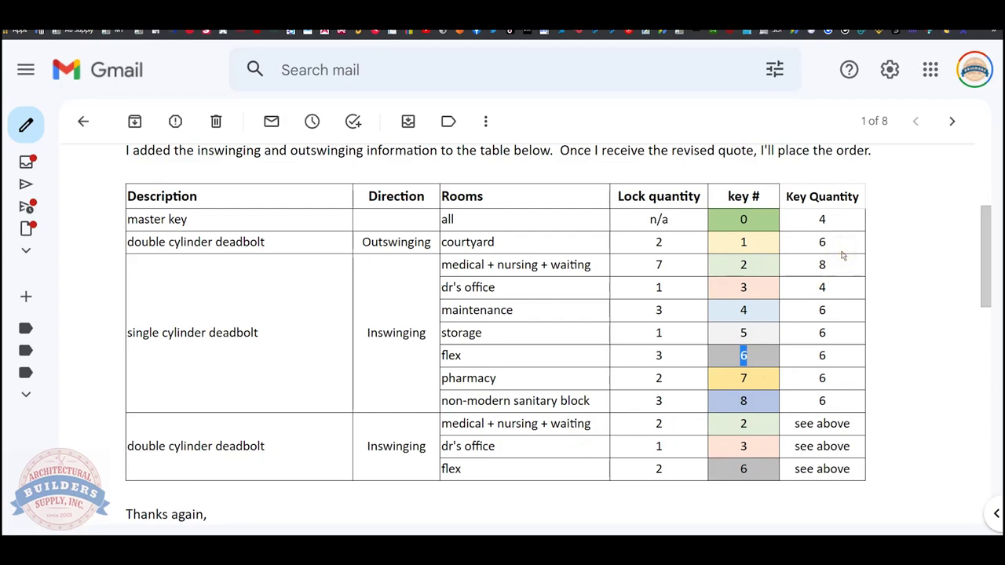
# Step: Check the key quantities for the master key and the non-modern sanitary block
pyautogui.doubleClick(822, 219)
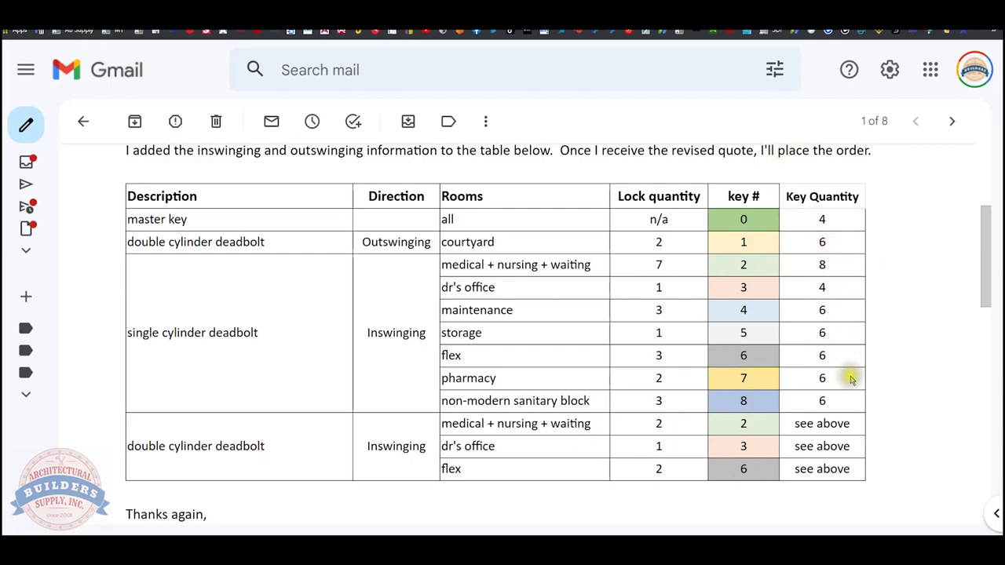
pyautogui.doubleClick(822, 400)
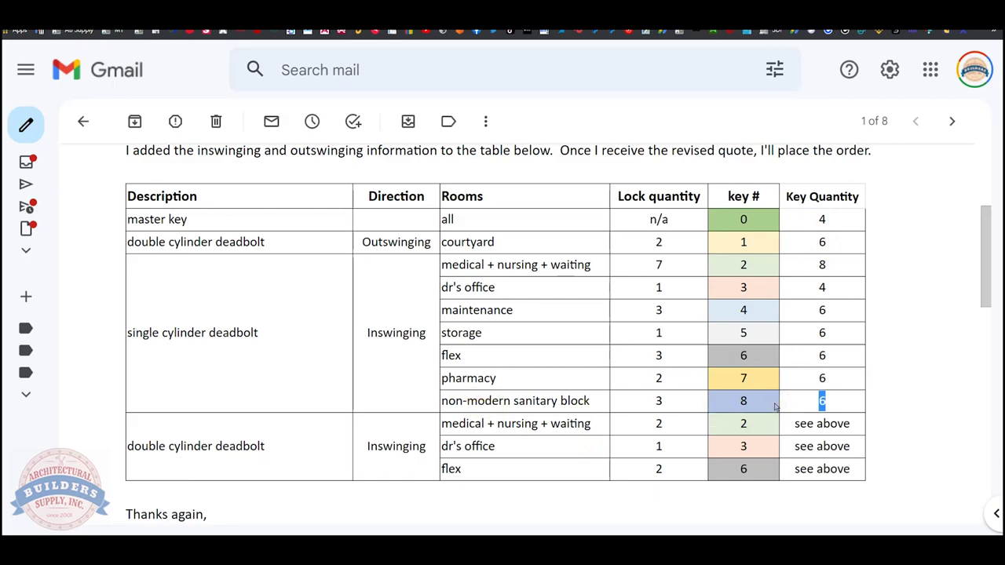
pyautogui.doubleClick(822, 220)
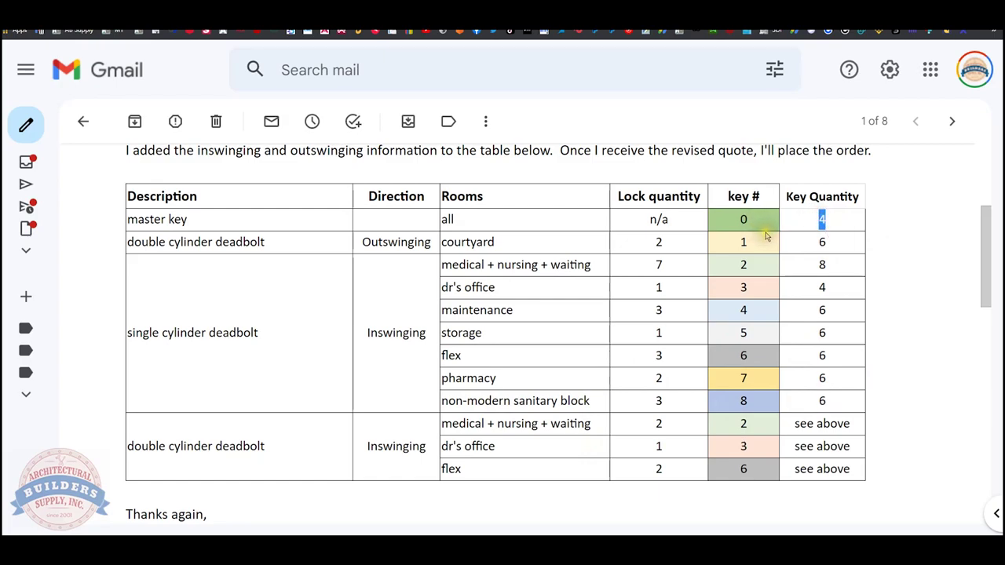